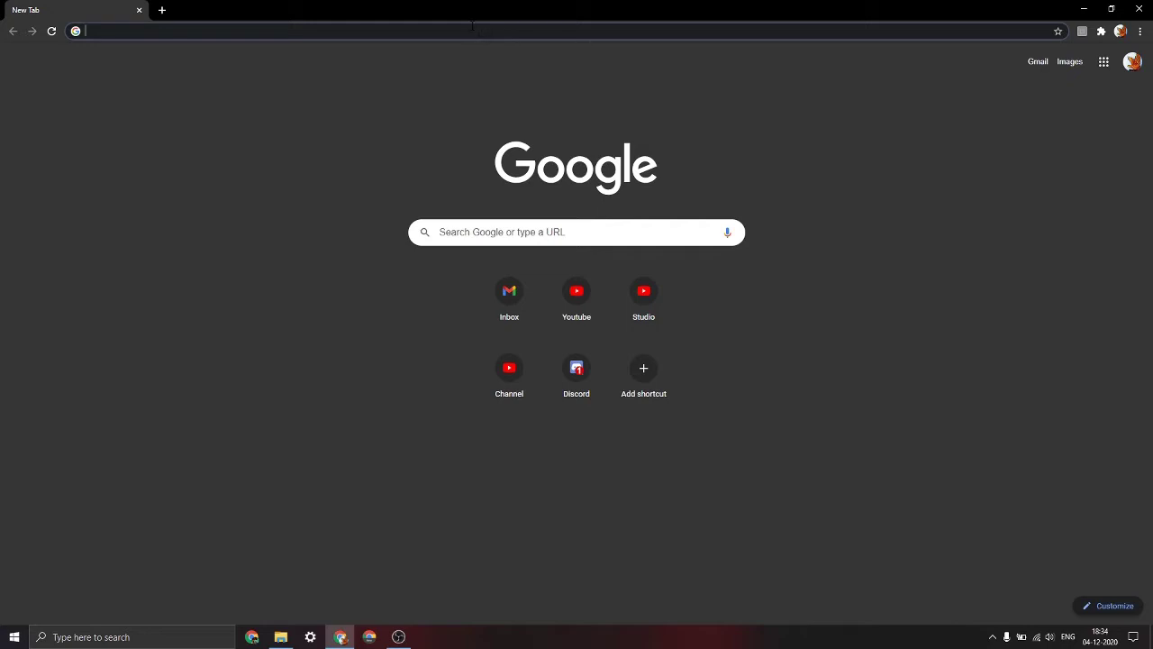
# Open easymc.io in the browser and look over its home page.
pyautogui.write('easy')
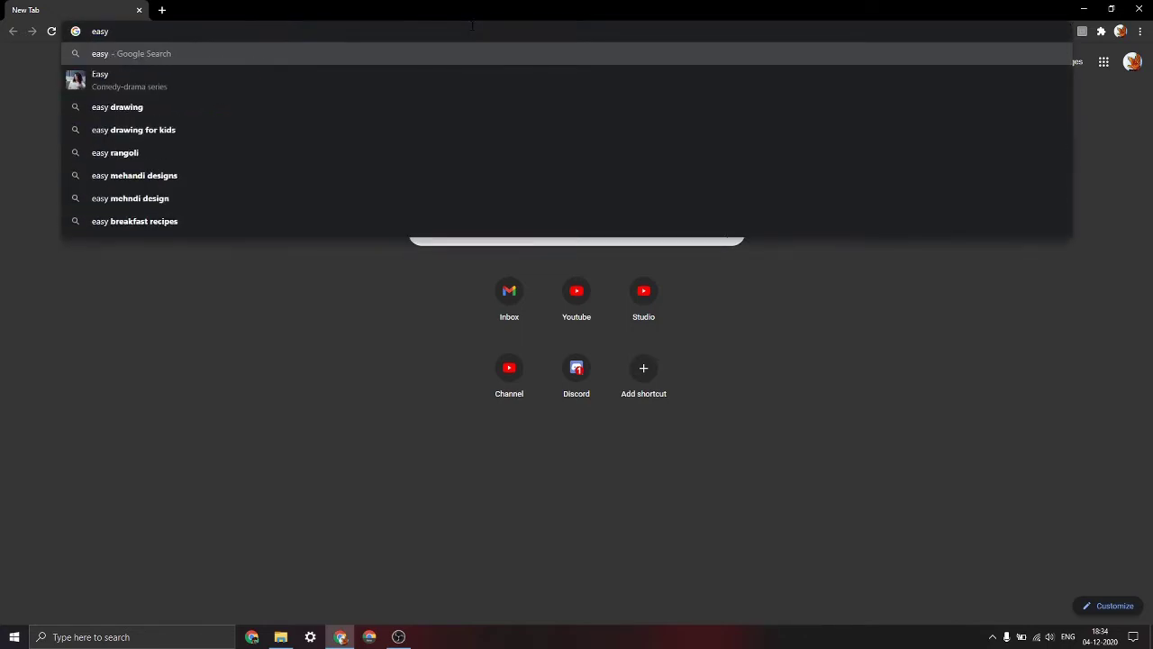
pyautogui.write('mc.')
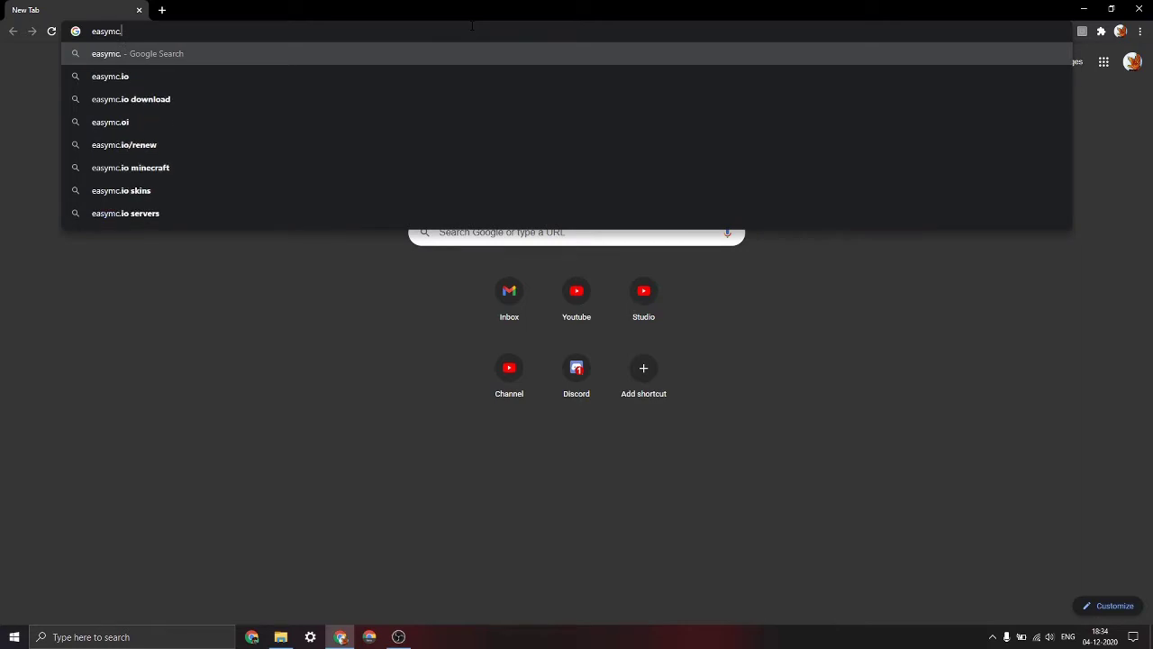
pyautogui.write('io')
pyautogui.press('Return')
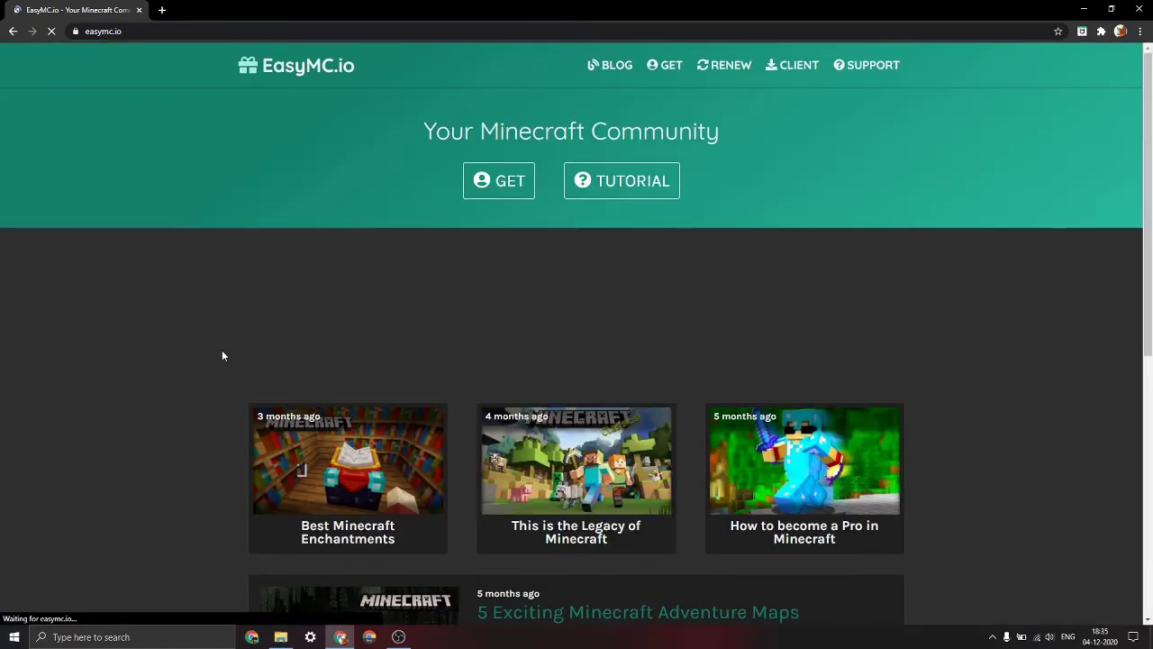
pyautogui.scroll(-1, 222, 356)
pyautogui.scroll(1, 222, 356)
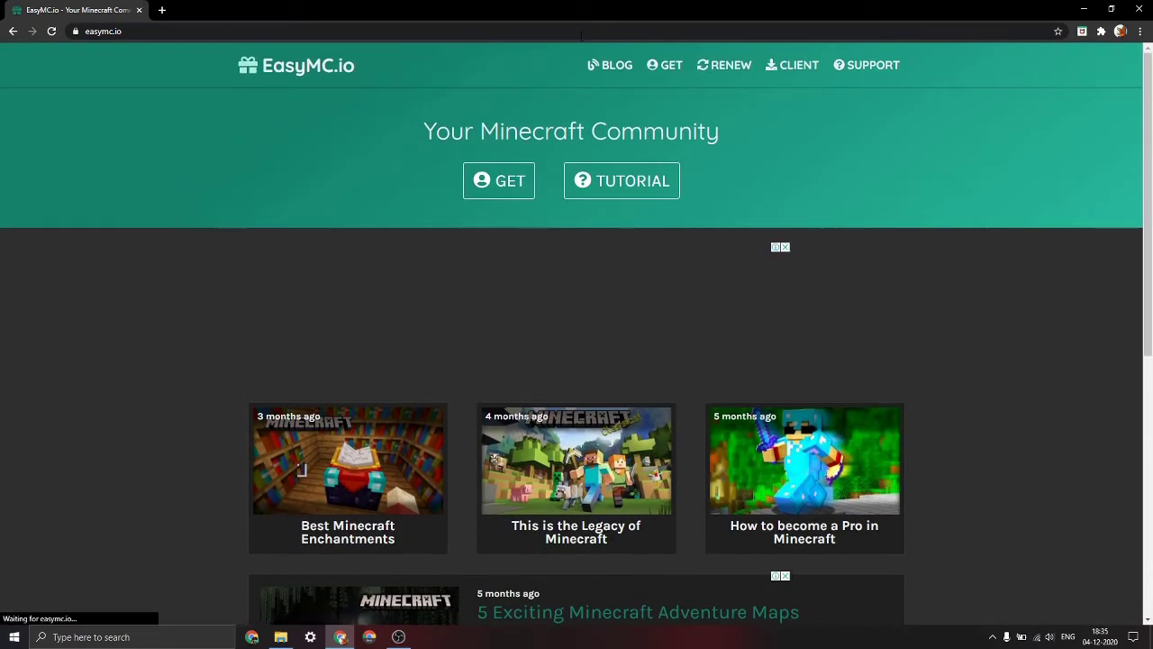
pyautogui.scroll(-5, 22, 180)
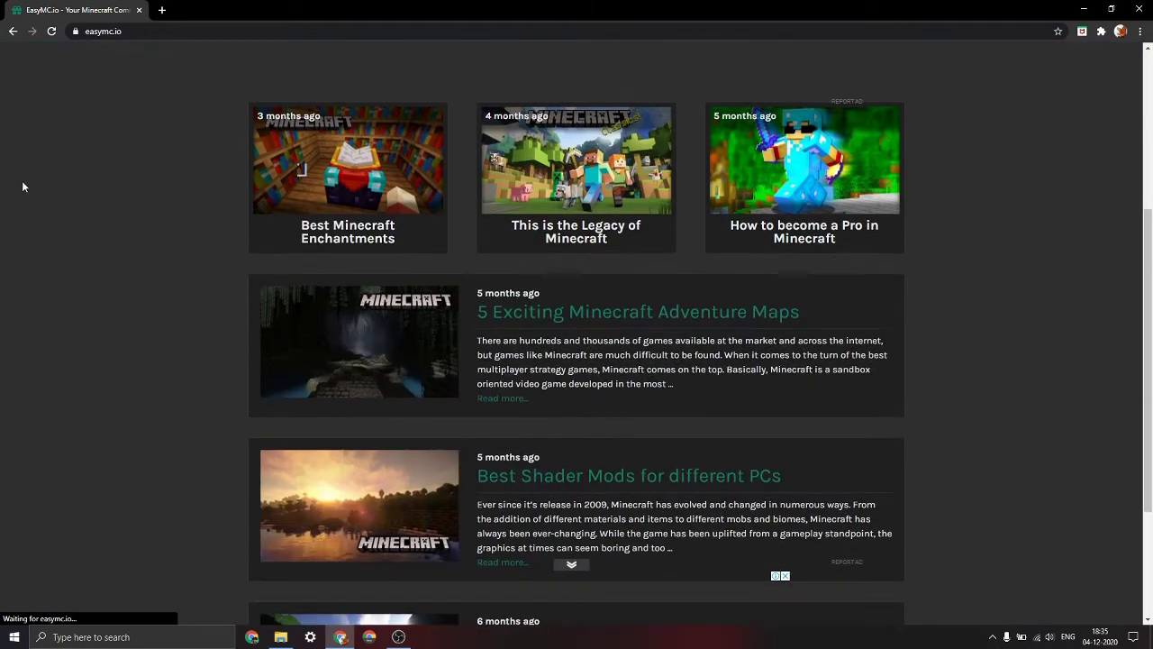
pyautogui.scroll(5, 582, 98)
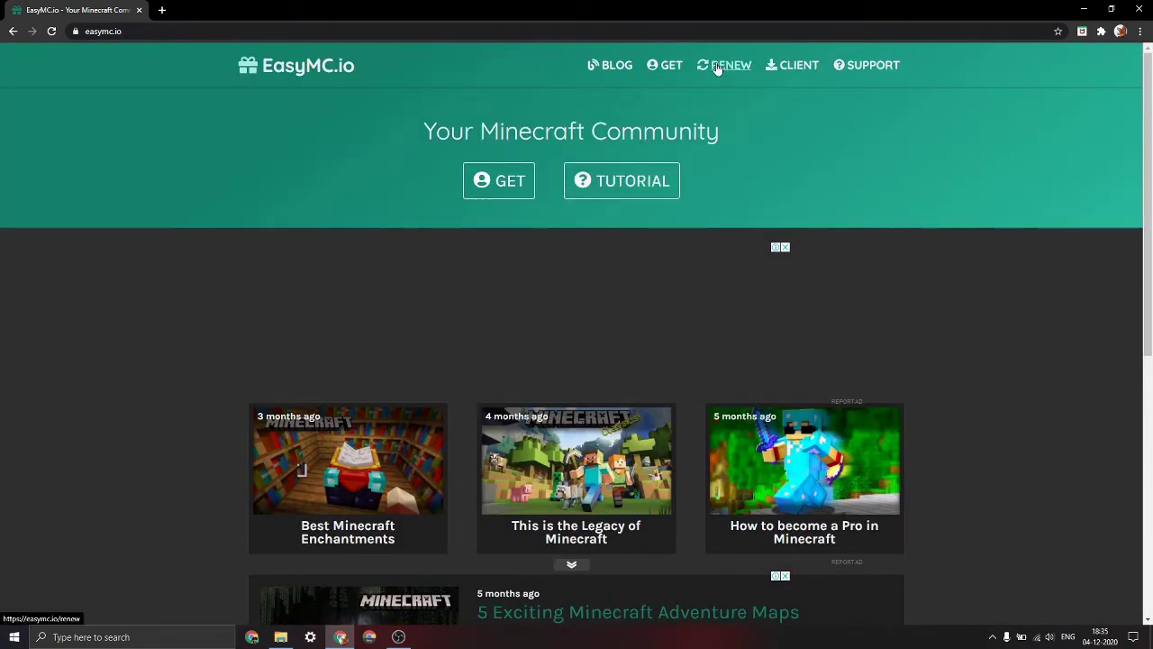
# Download the EasyMC client for Windows from the site's client page.
pyautogui.click(793, 70)
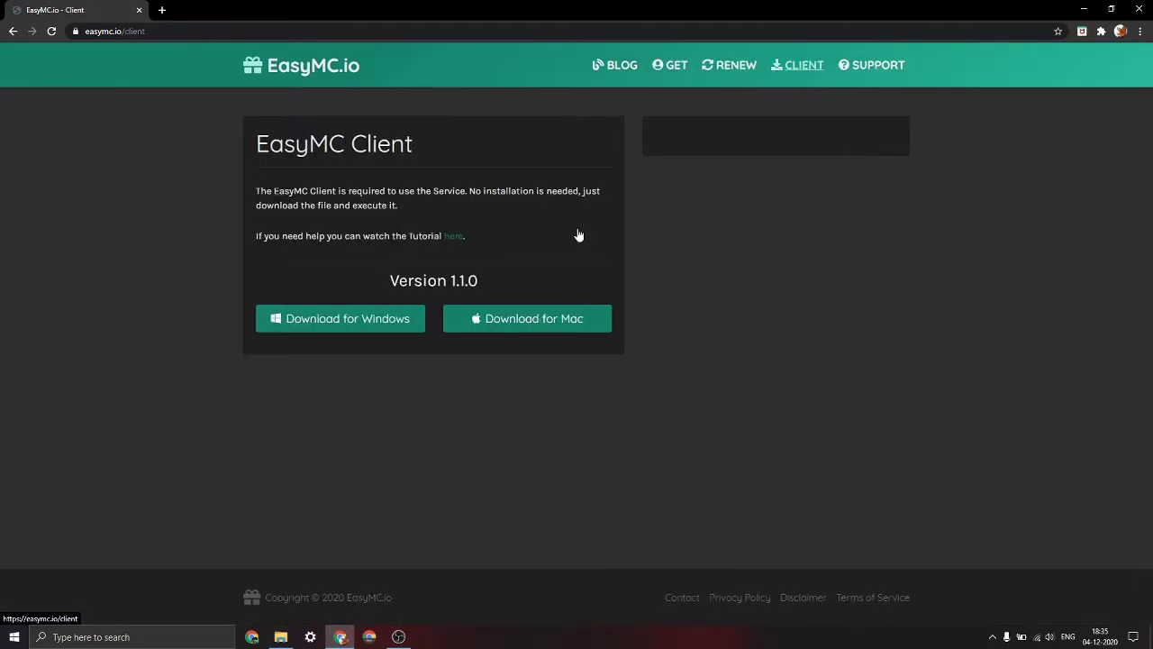
pyautogui.click(361, 470)
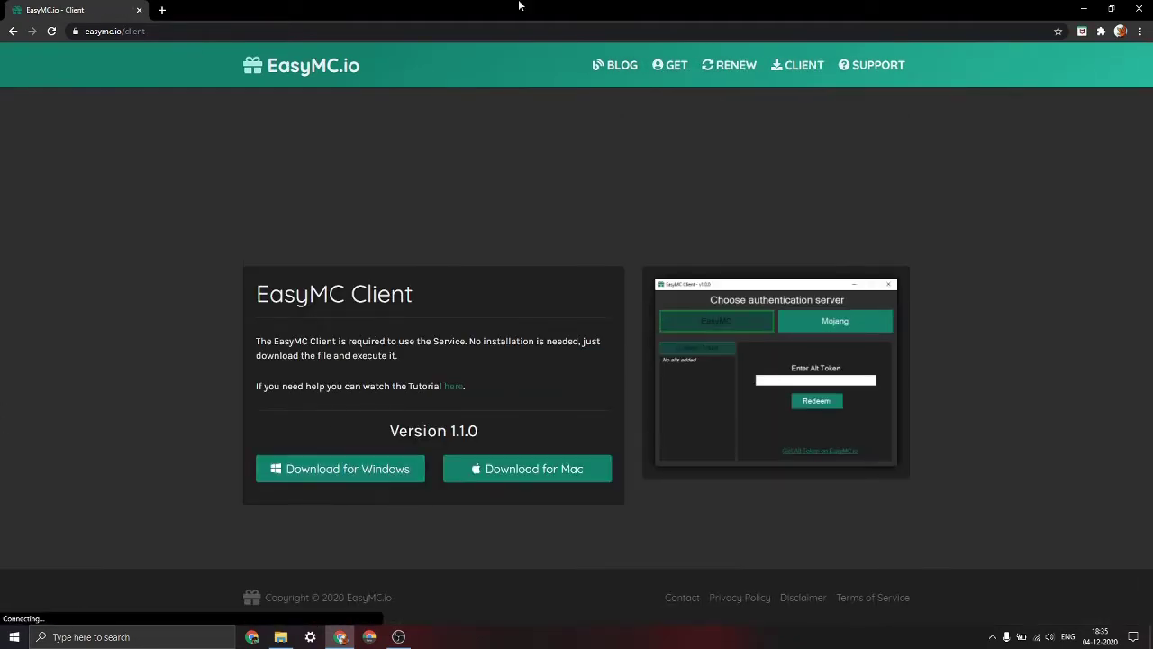
pyautogui.click(278, 478)
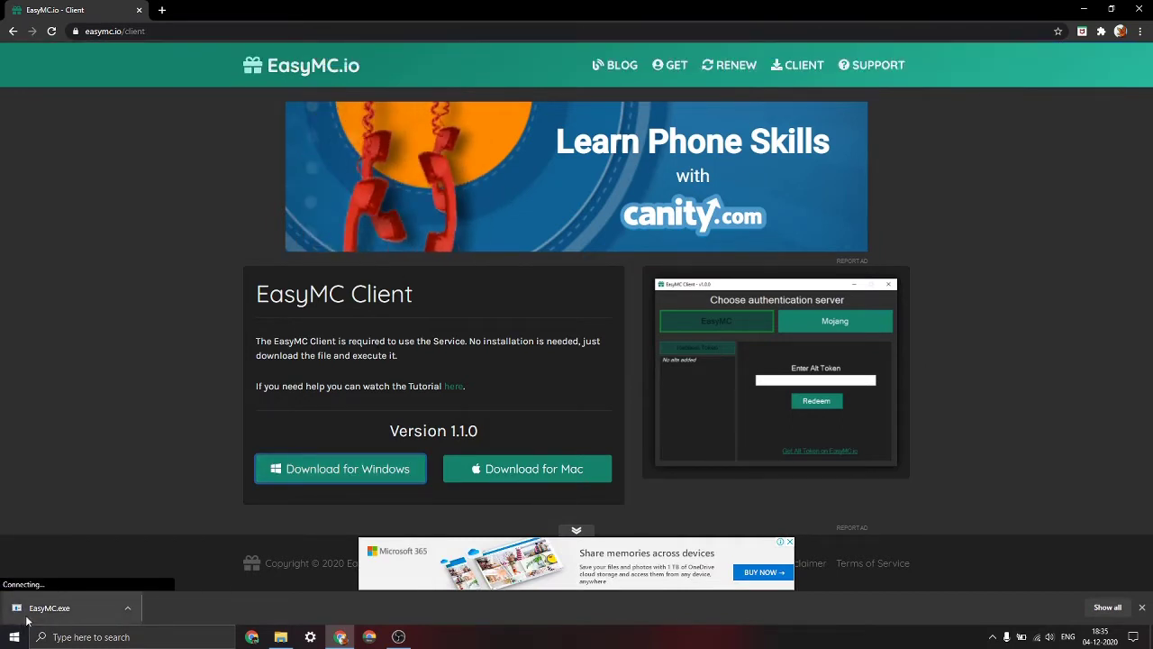
# Run the downloaded EasyMC.exe and reposition its window over the web page.
pyautogui.click(26, 619)
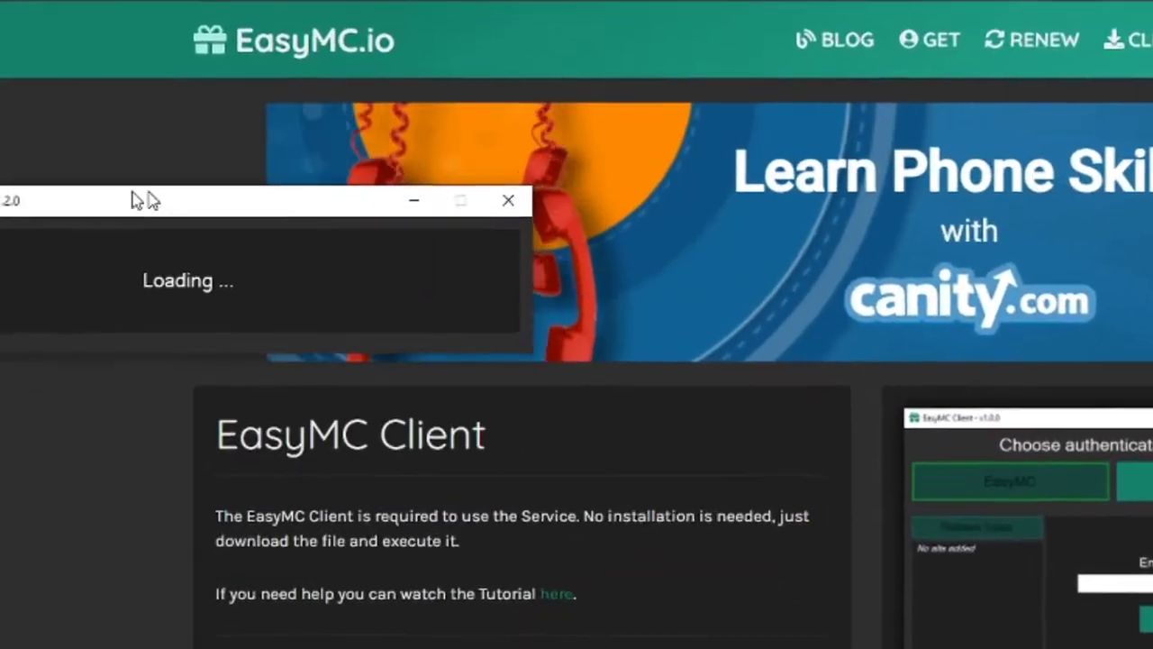
pyautogui.moveTo(135, 200); pyautogui.dragTo(452, 134)
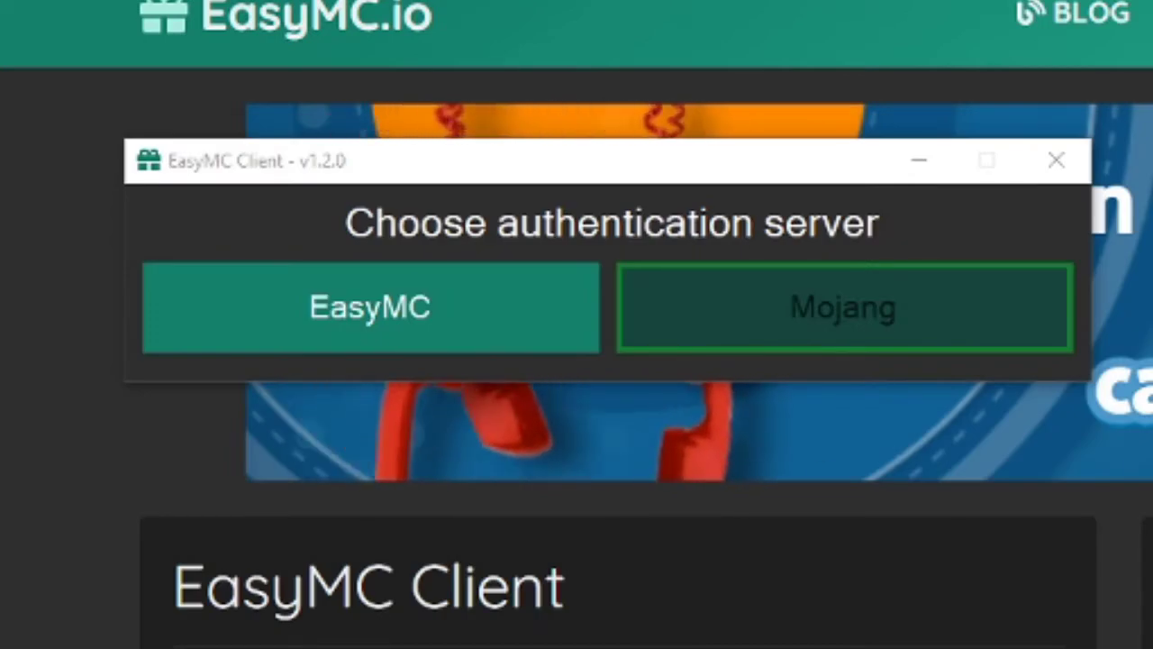
pyautogui.moveTo(474, 148); pyautogui.dragTo(525, 148)
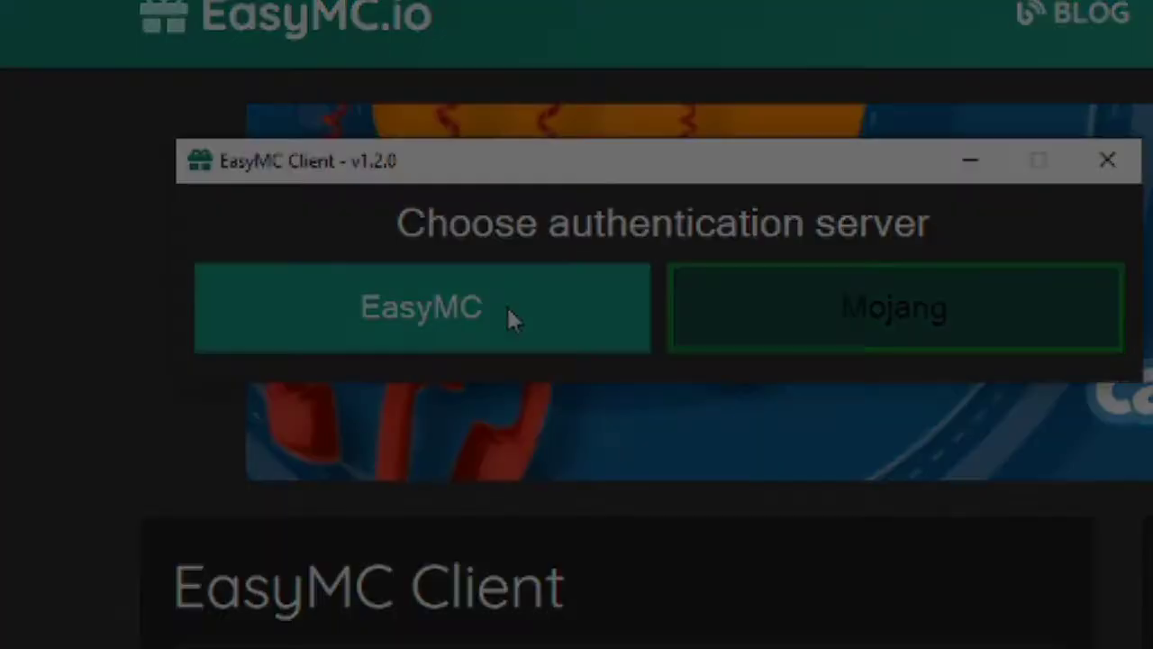
# Choose EasyMC as the authentication server and select Minecraft--Launcher as the Minecraft application.
pyautogui.click(508, 331)
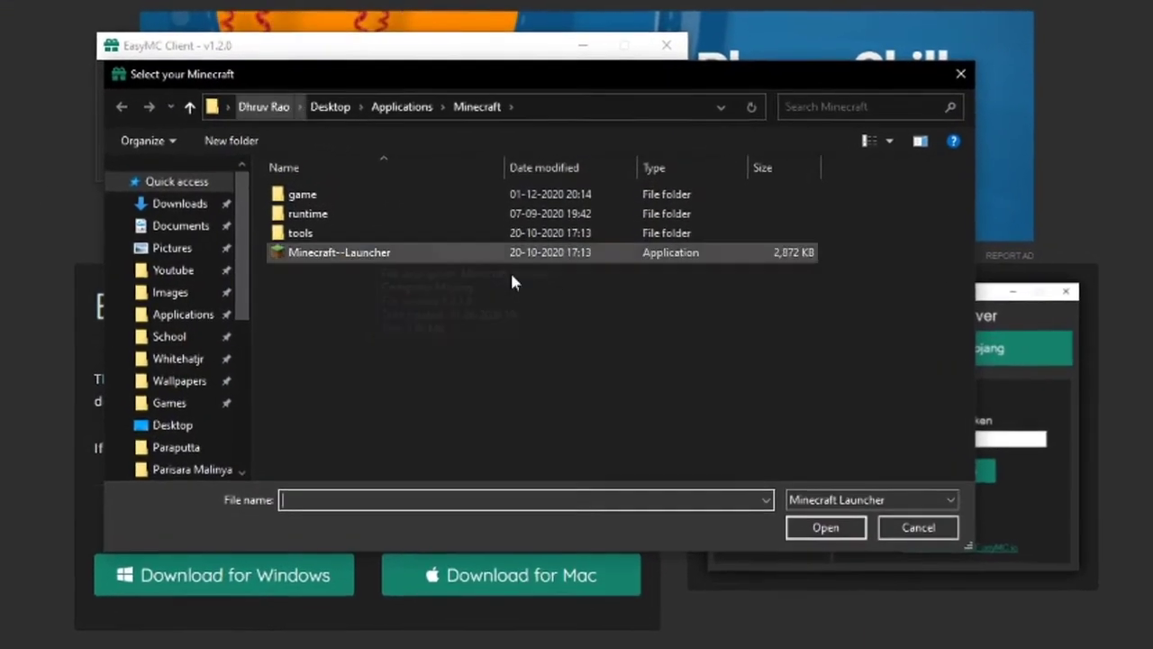
pyautogui.click(455, 253)
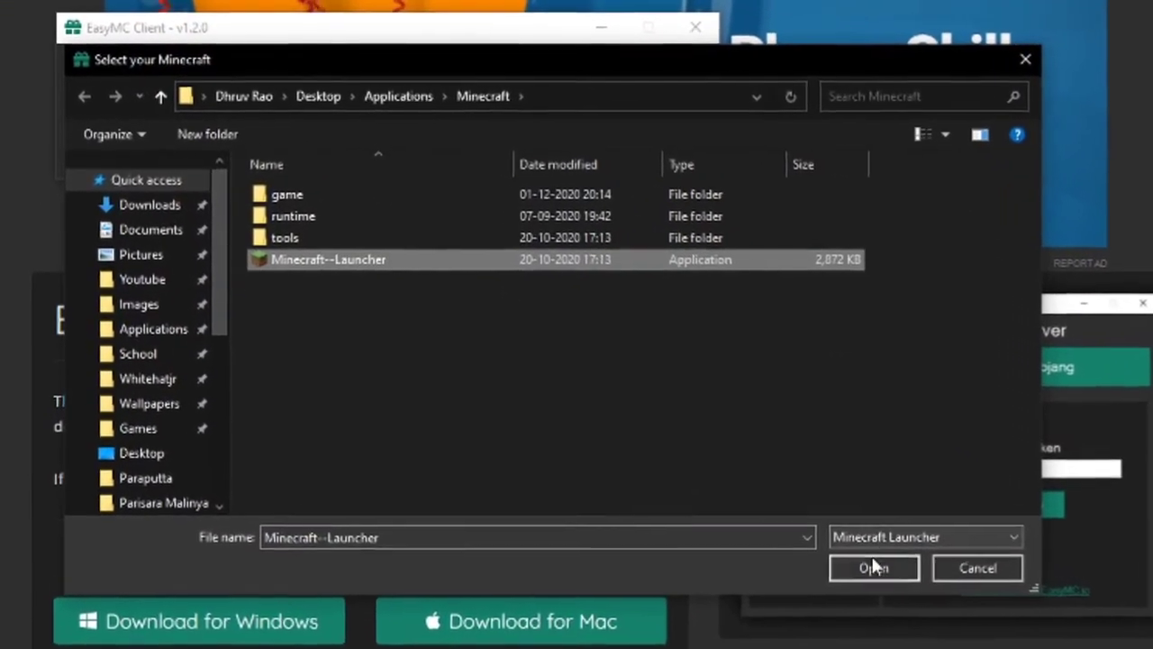
pyautogui.click(874, 568)
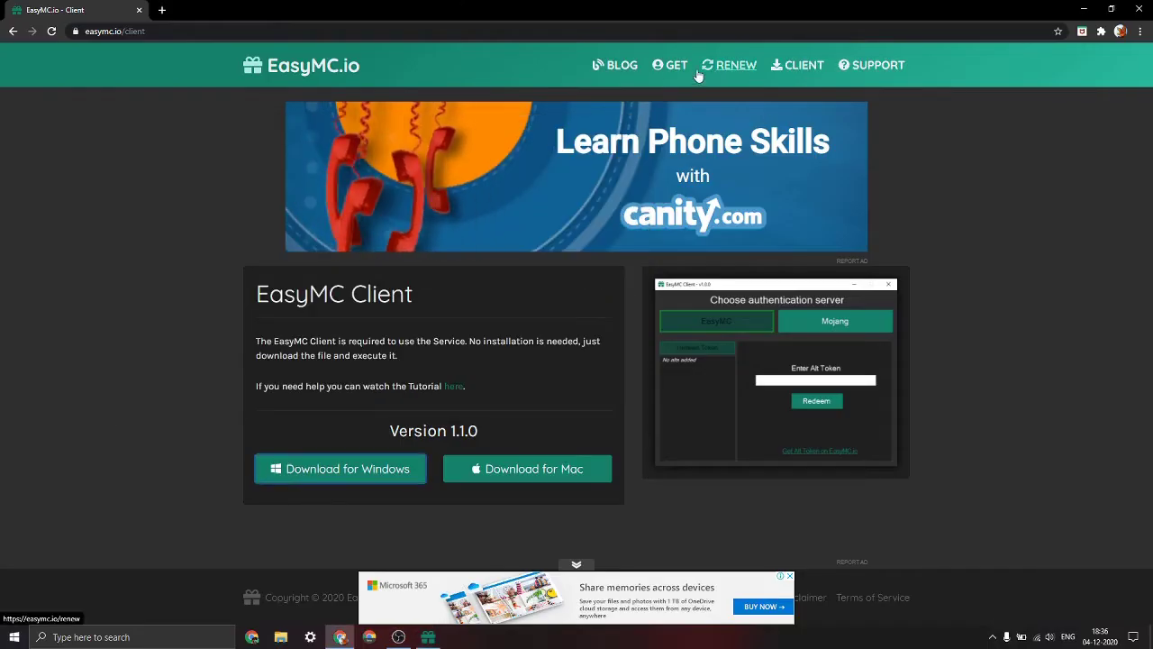
# Request an account on the EasyMC.io site and solve the captcha by selecting the squares with traffic lights.
pyautogui.click(672, 65)
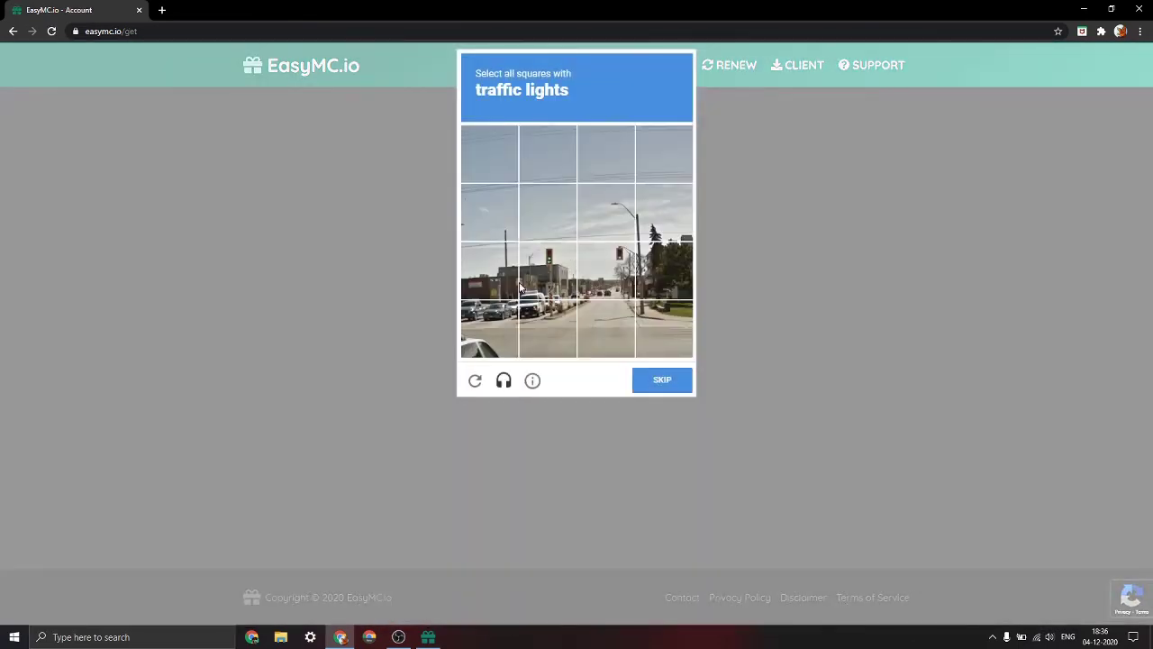
pyautogui.click(549, 270)
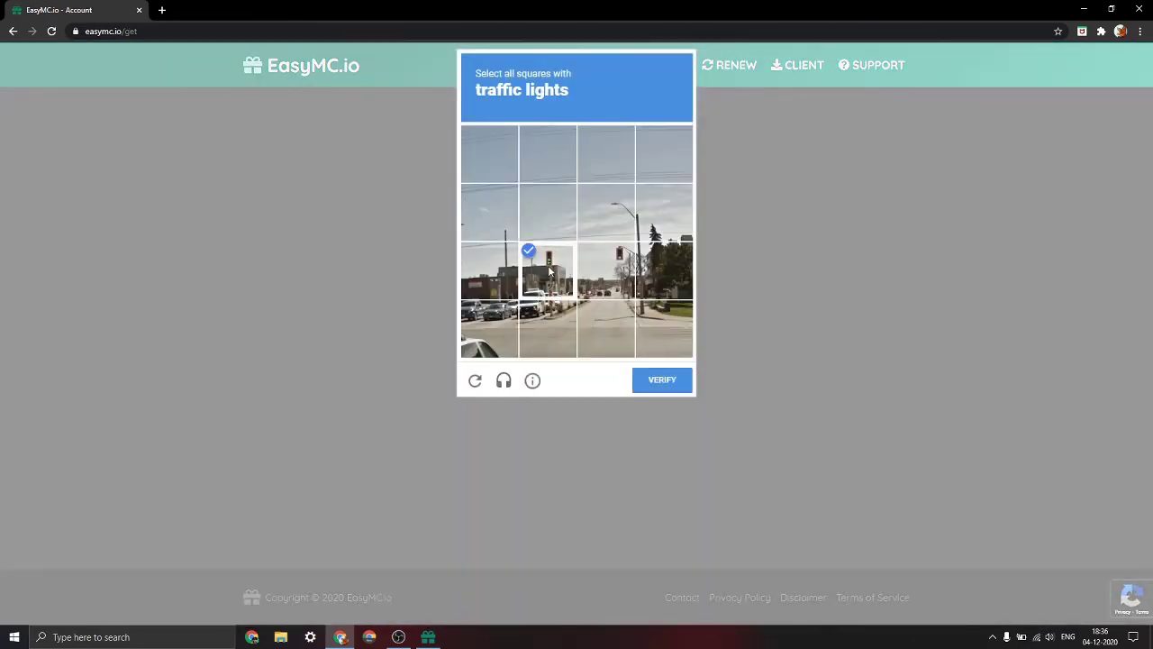
pyautogui.click(631, 271)
pyautogui.click(669, 382)
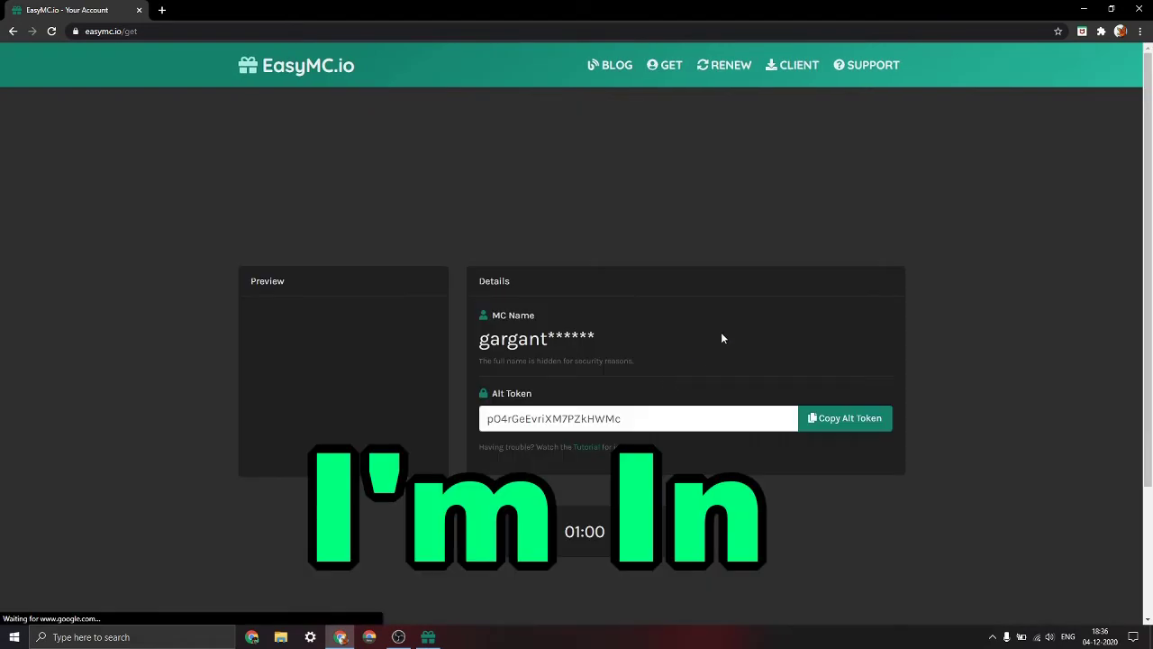
# Examine the generated account's preview, partially hidden MC name, alt token and countdown timer.
pyautogui.scroll(-2, 631, 298)
pyautogui.scroll(1, 494, 378)
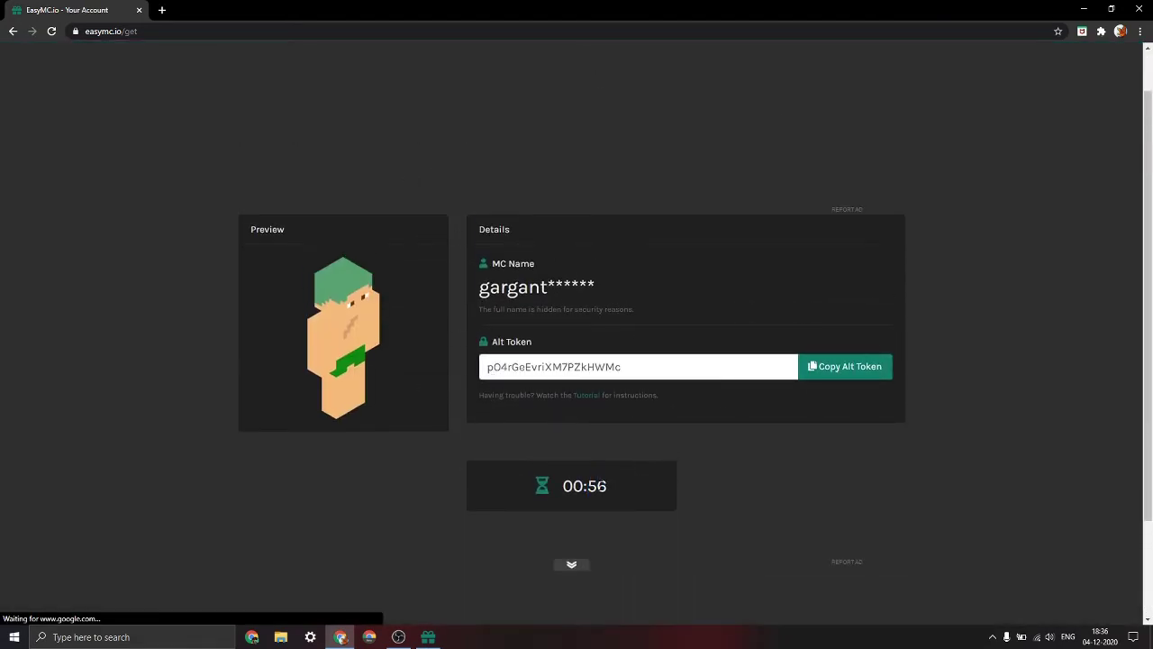
pyautogui.moveTo(573, 492); pyautogui.dragTo(540, 492)
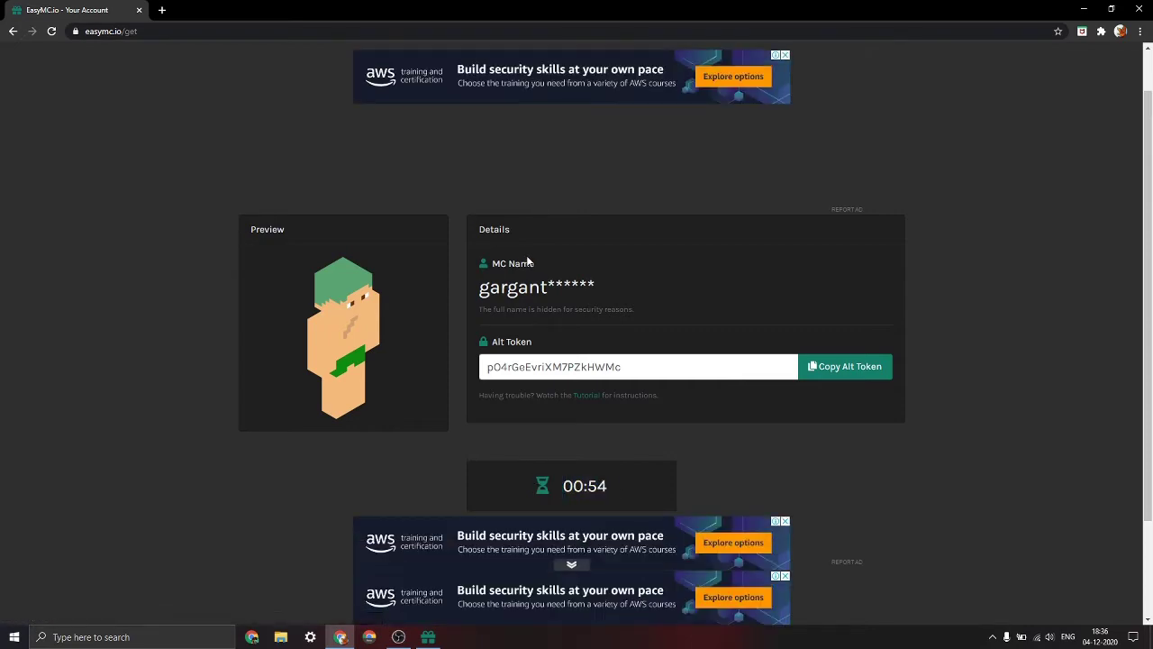
pyautogui.moveTo(596, 287); pyautogui.dragTo(509, 289)
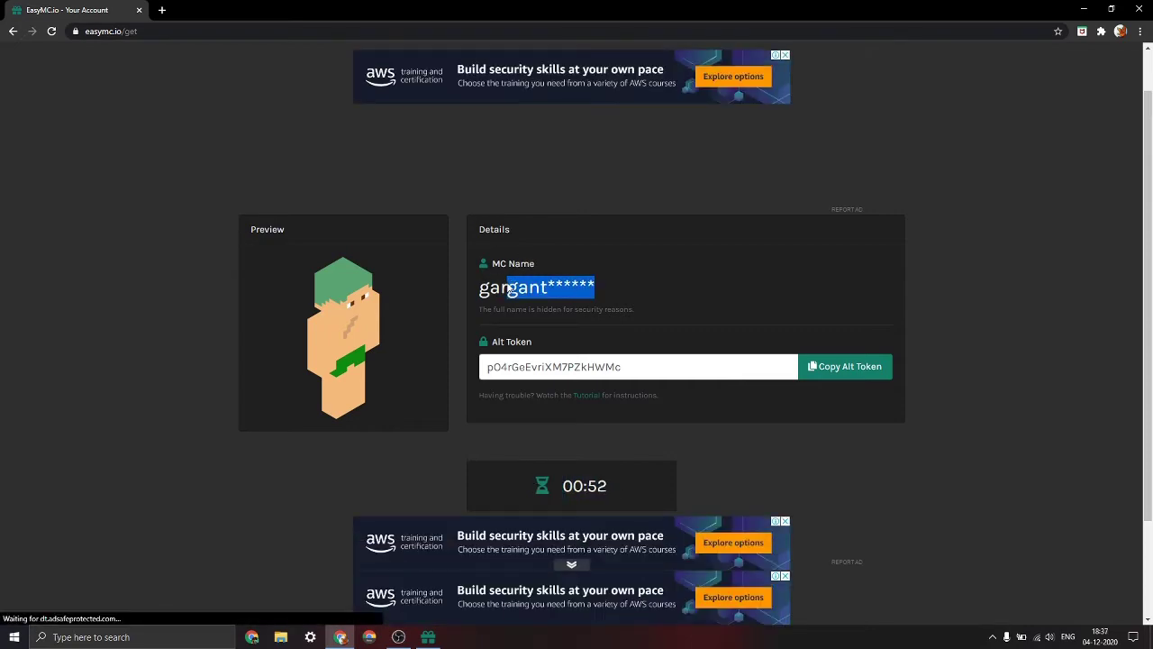
pyautogui.click(587, 404)
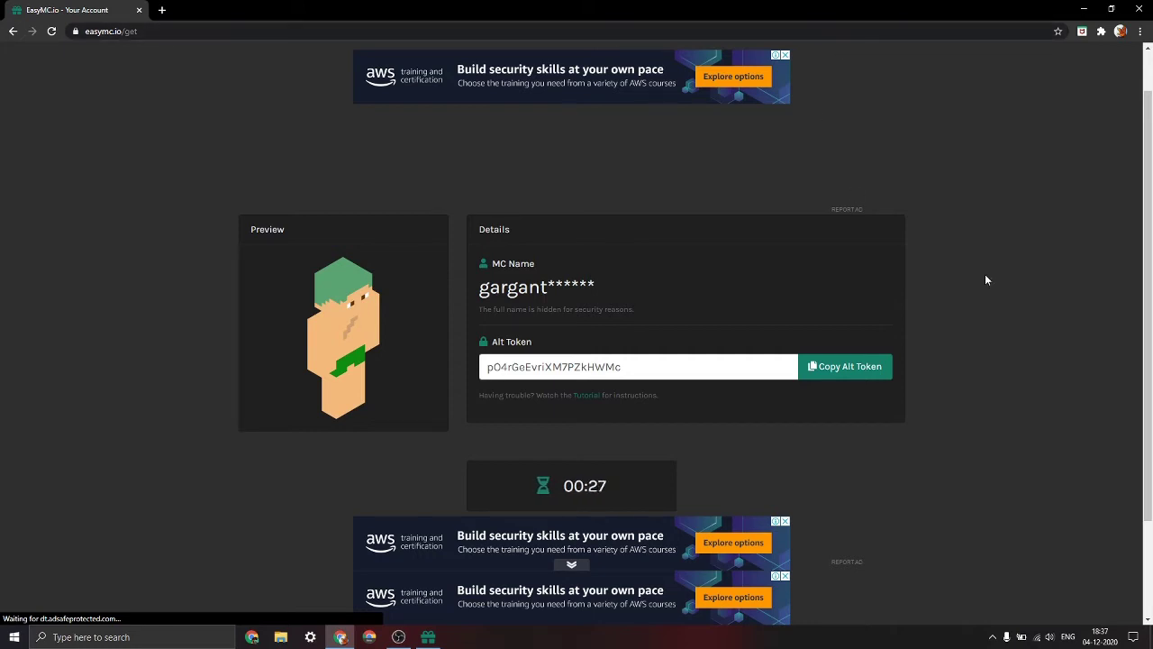
pyautogui.scroll(1, 985, 280)
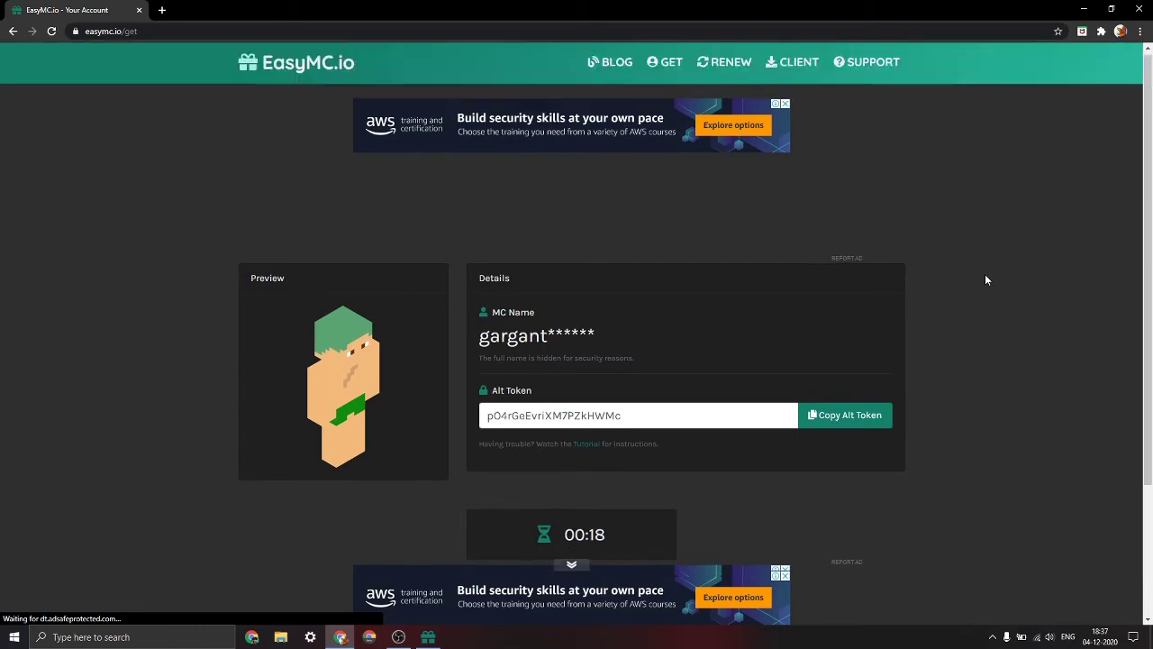
pyautogui.scroll(-1, 985, 279)
pyautogui.middleClick(52, 32)
pyautogui.click(209, 8)
pyautogui.hotkey('ctrl', 'w')
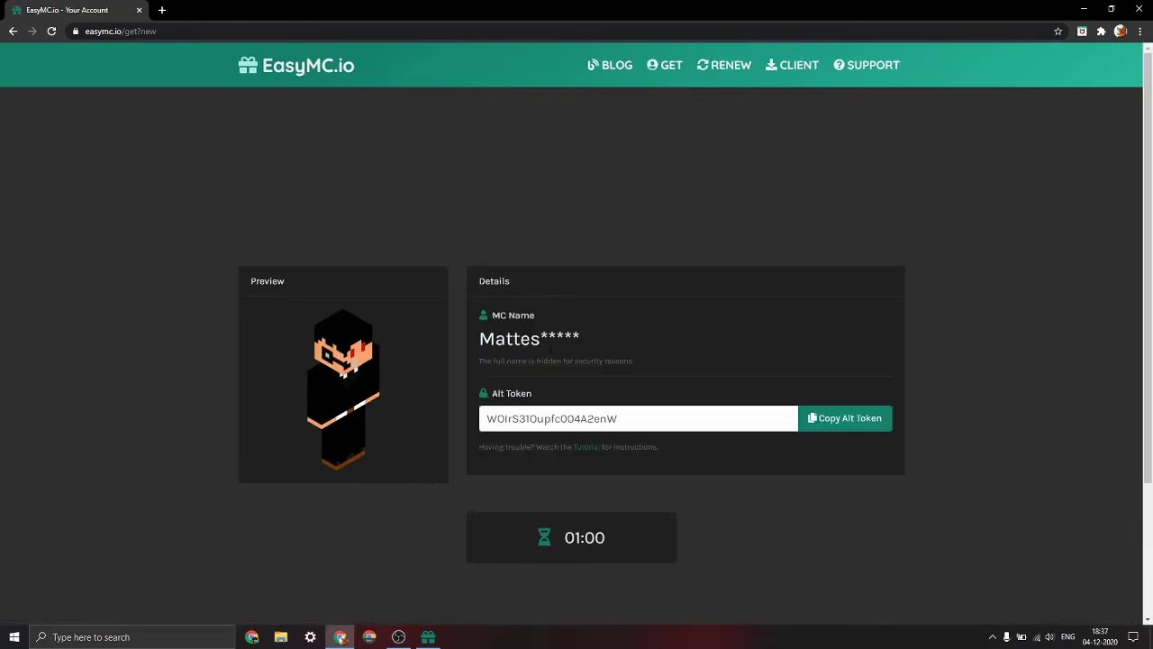
# Copy the newly generated account's alt token and switch to the EasyMC Client.
pyautogui.scroll(-1, 540, 352)
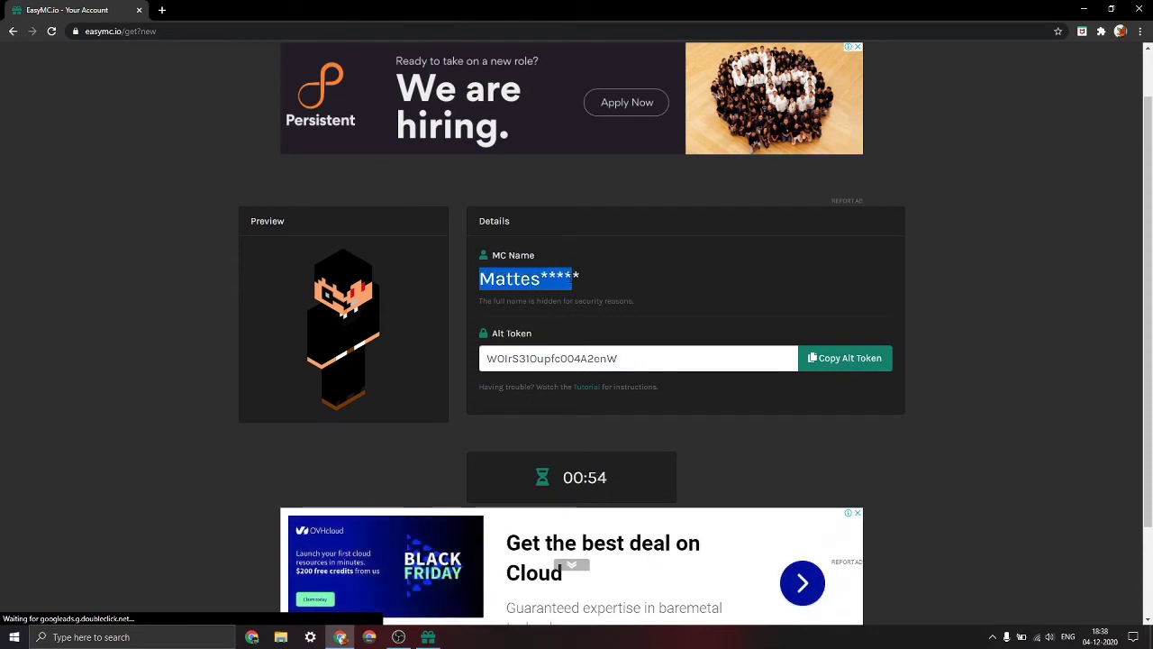
pyautogui.click(485, 282)
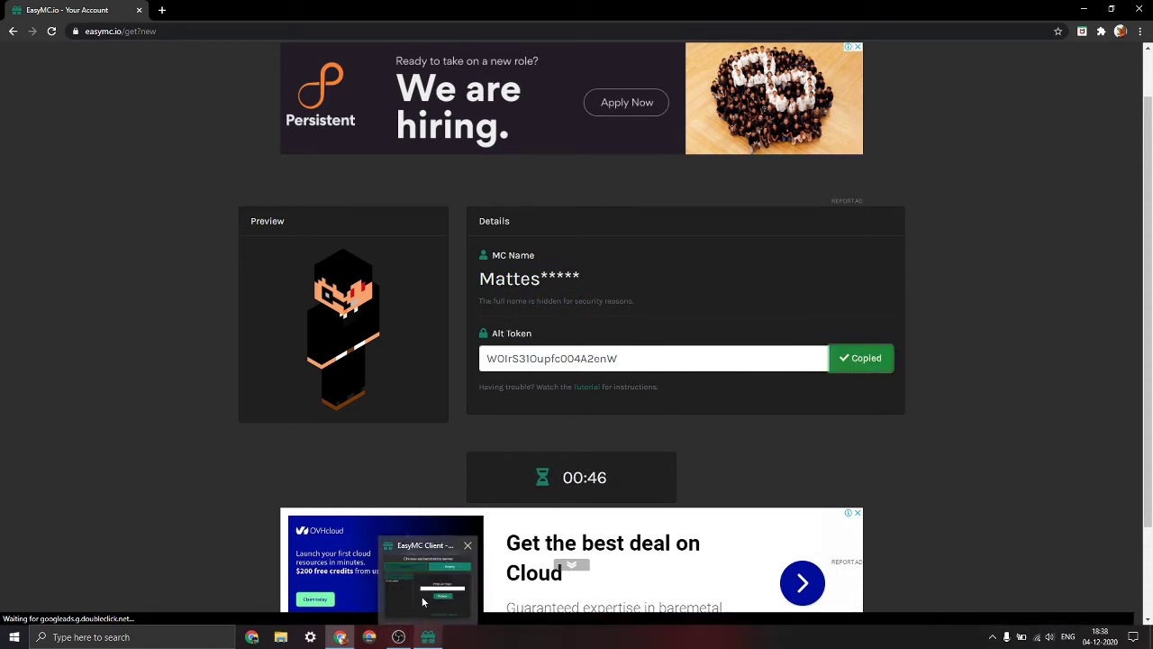
pyautogui.click(429, 638)
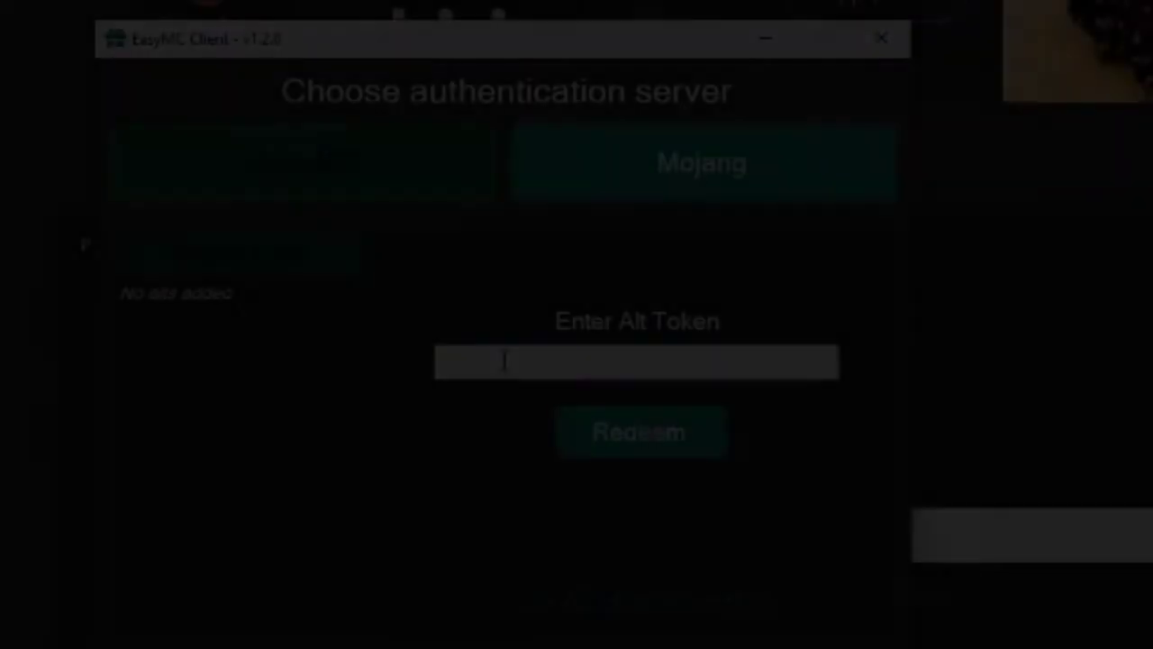
# Paste the copied alt token into the client's alt token field, redeem it and dismiss the login message.
pyautogui.rightClick(450, 275)
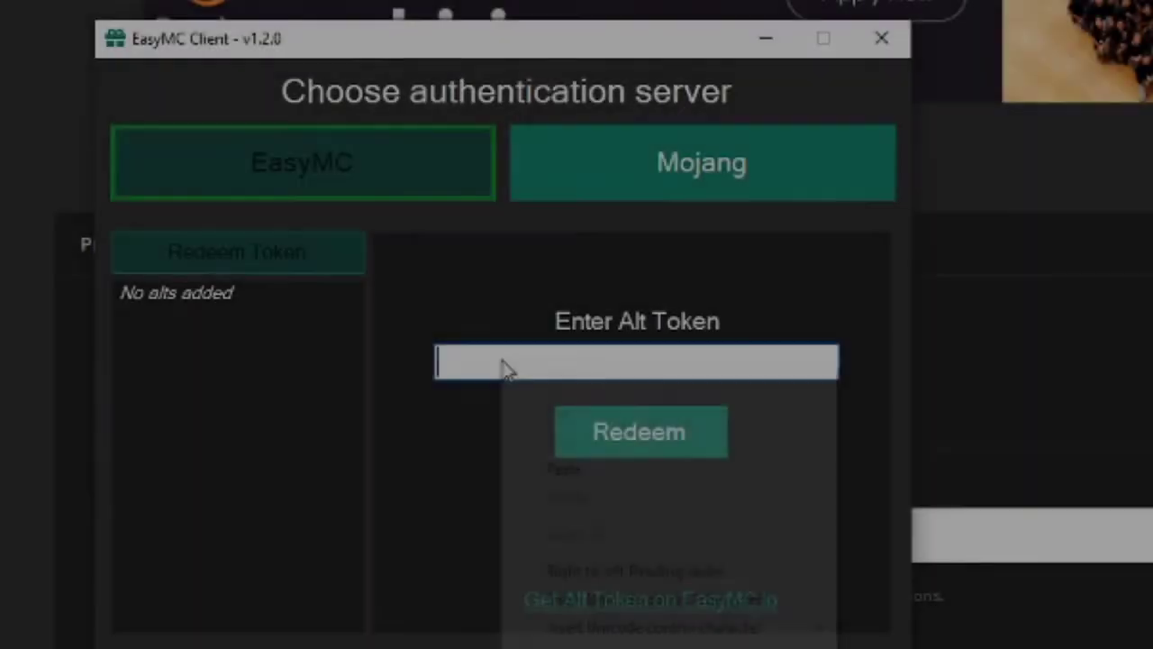
pyautogui.click(563, 470)
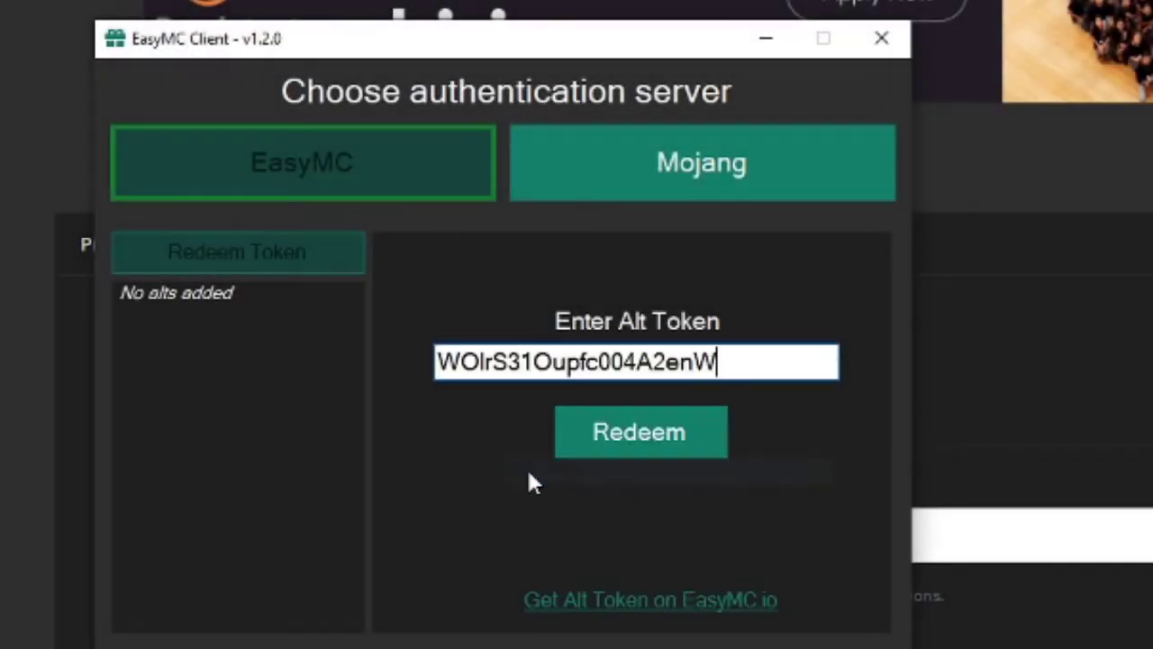
pyautogui.click(615, 443)
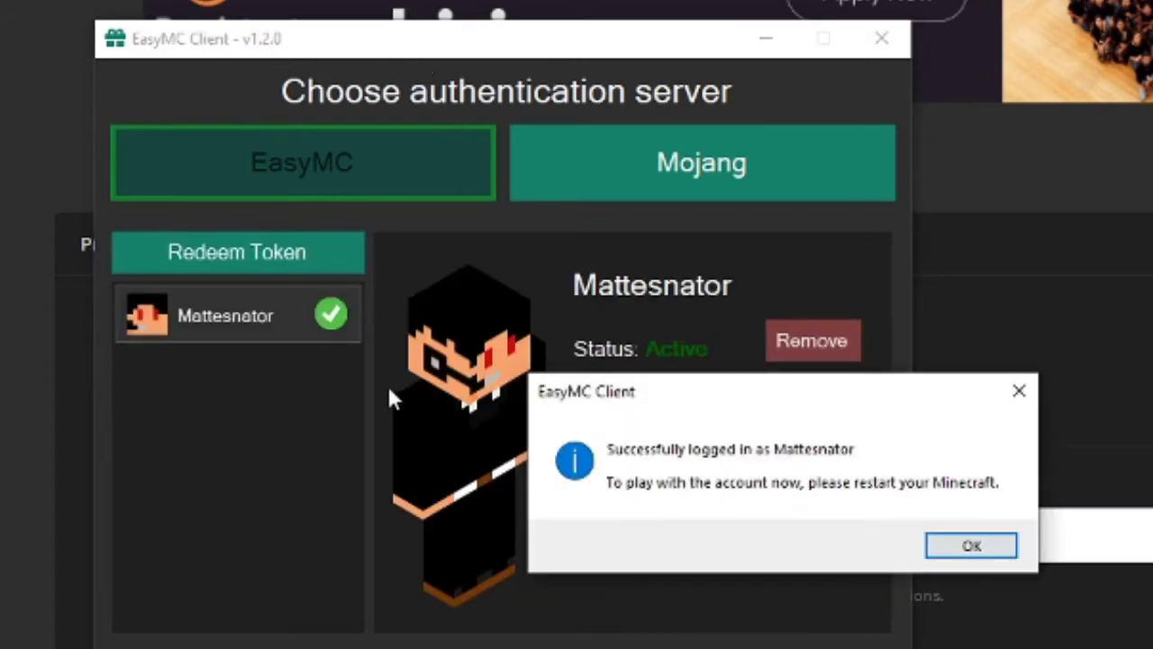
pyautogui.click(972, 550)
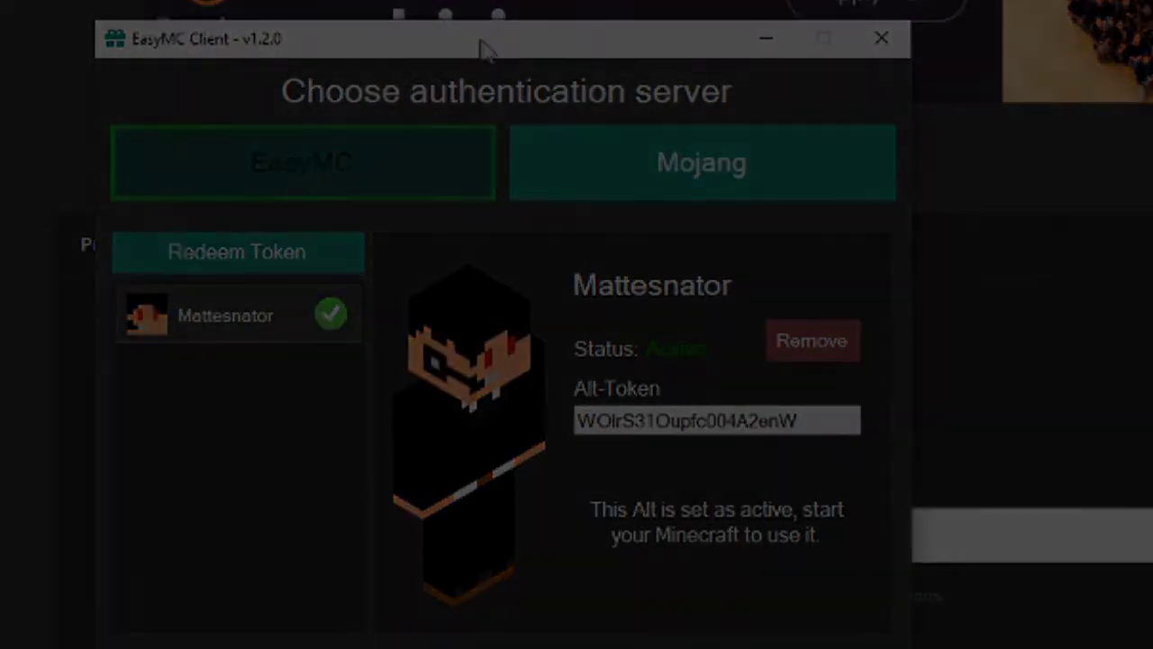
# Minimize the browser to launch Minecraft Launcher from the desktop, and bring the EasyMC Client in front of it.
pyautogui.moveTo(481, 46); pyautogui.dragTo(1152, 157)
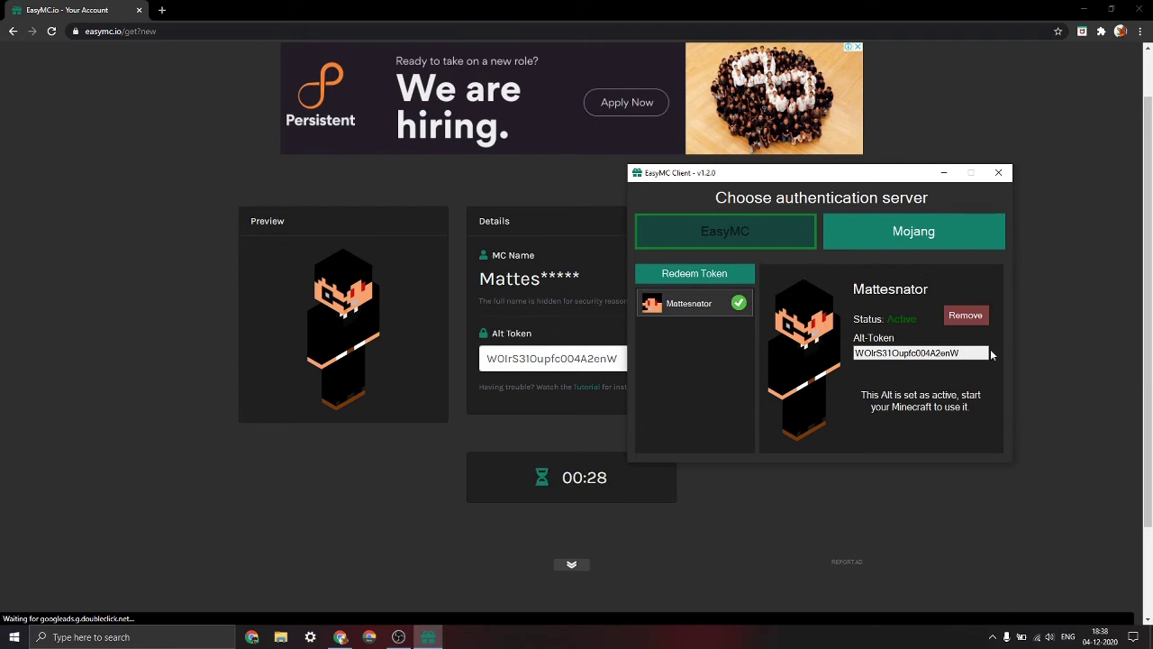
pyautogui.click(1081, 8)
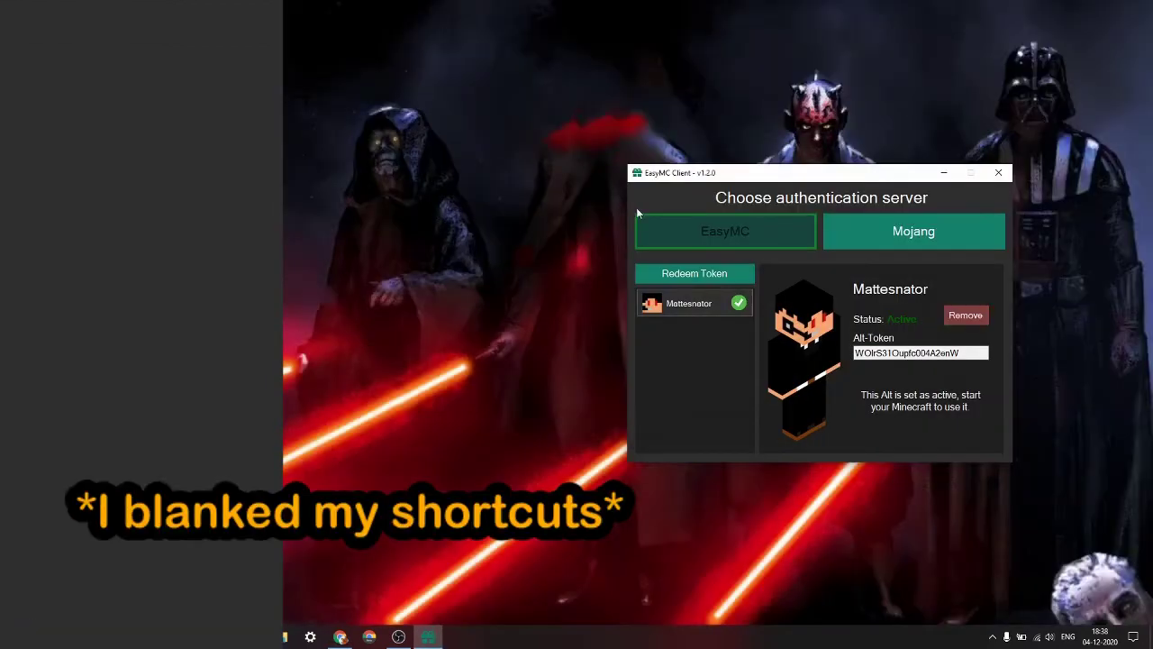
pyautogui.moveTo(691, 178); pyautogui.dragTo(369, 177)
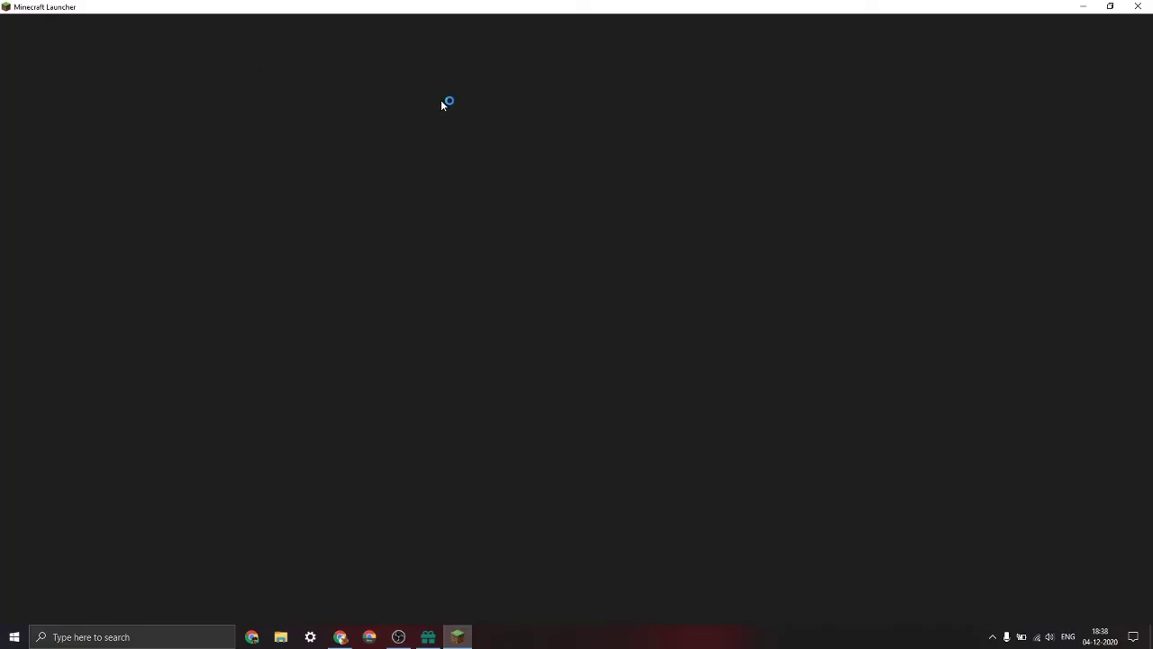
pyautogui.click(431, 638)
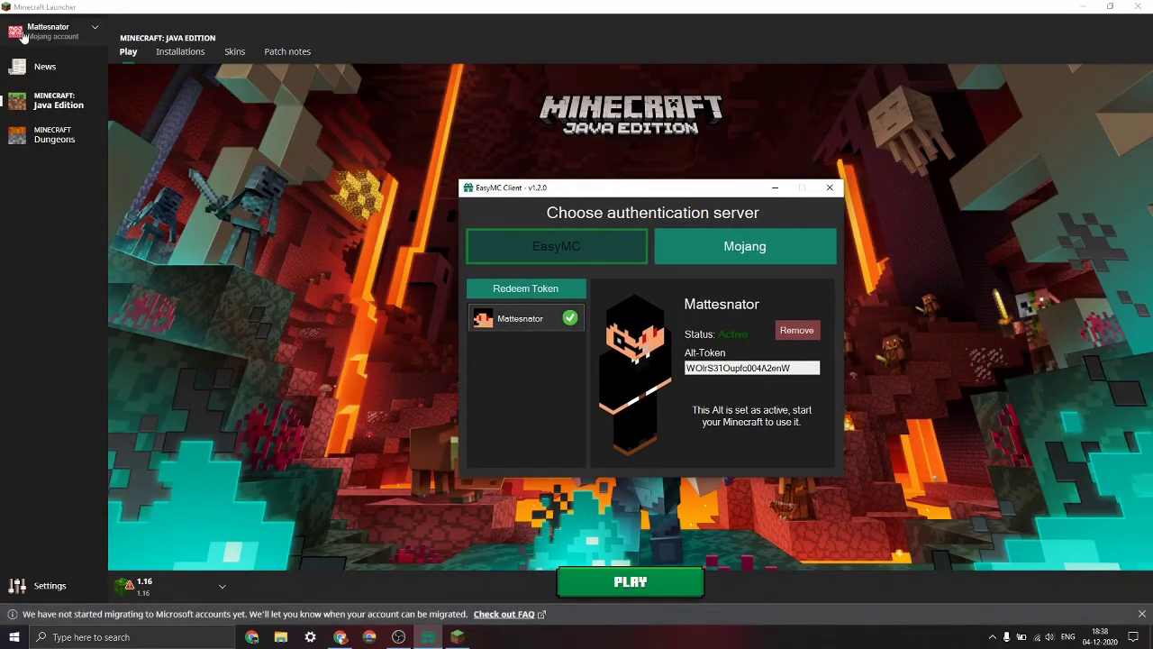
pyautogui.click(54, 43)
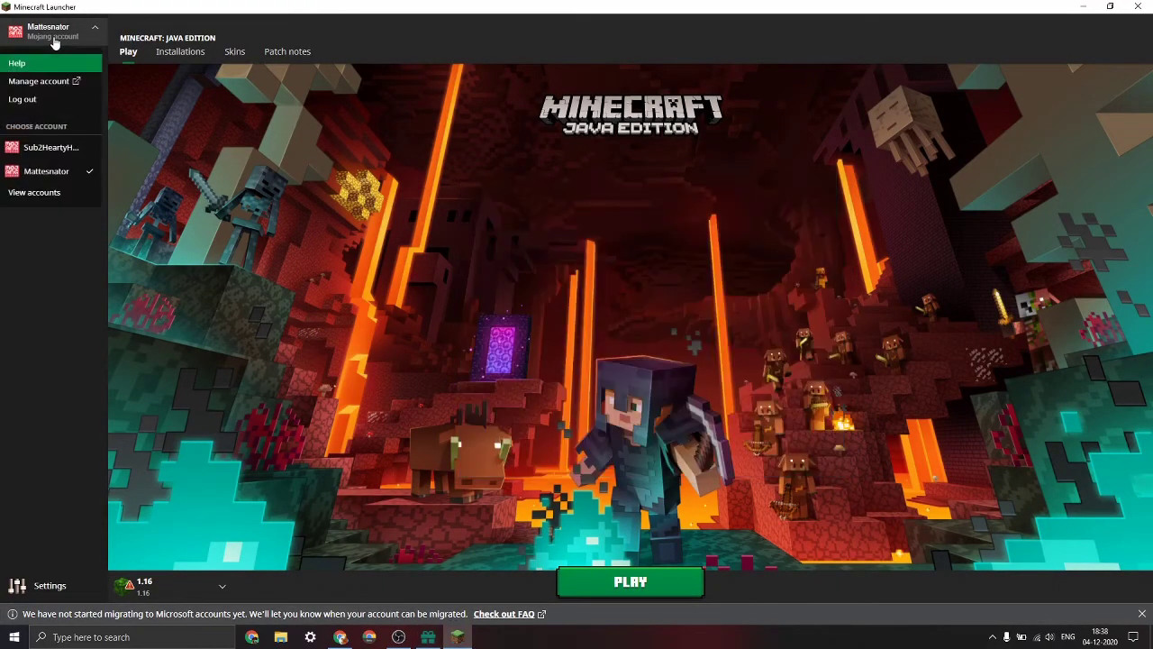
pyautogui.click(54, 41)
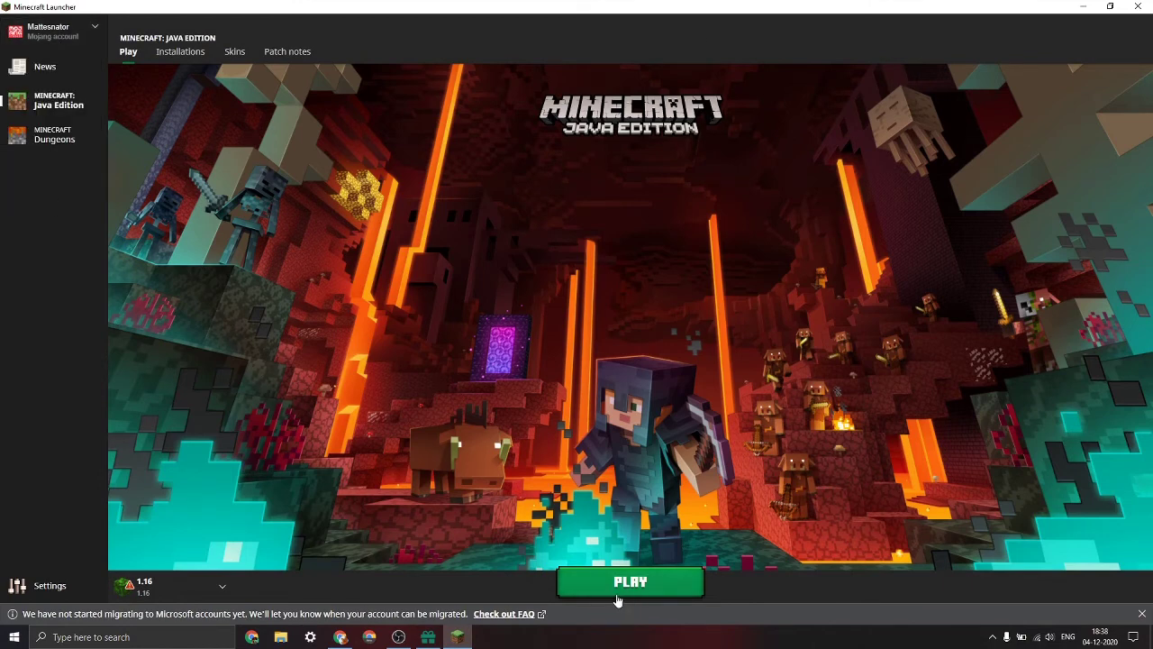
# Start Minecraft: Java Edition with the 1.16 installation, then bring up the EasyMC Client and minimize it.
pyautogui.click(217, 597)
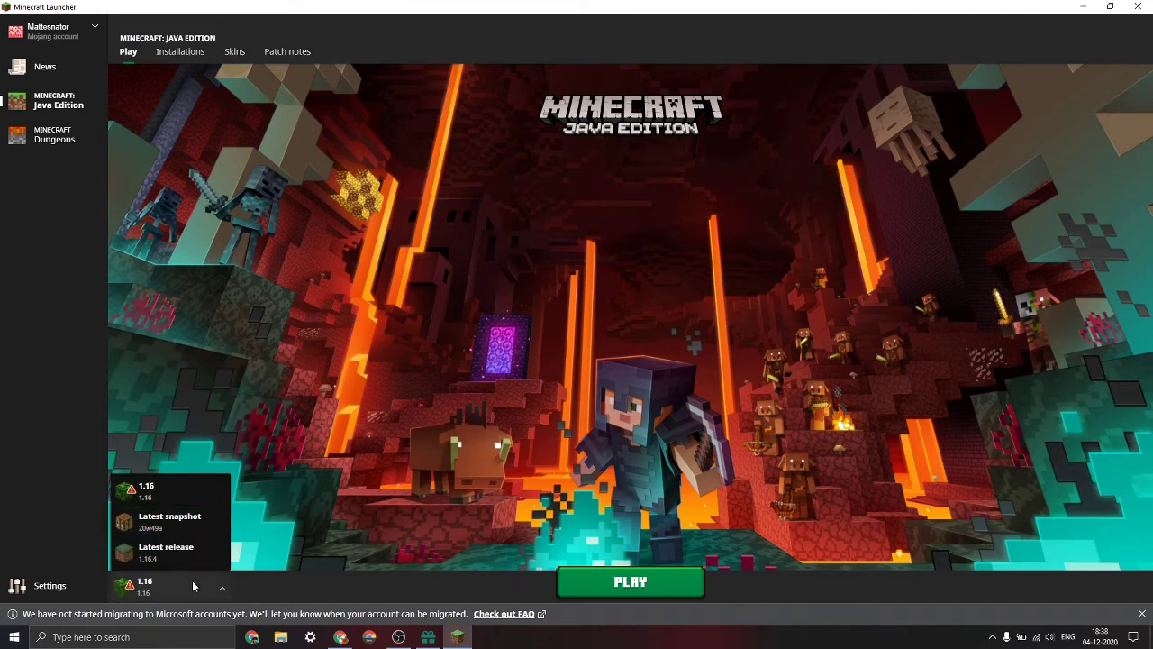
pyautogui.click(179, 496)
pyautogui.click(642, 590)
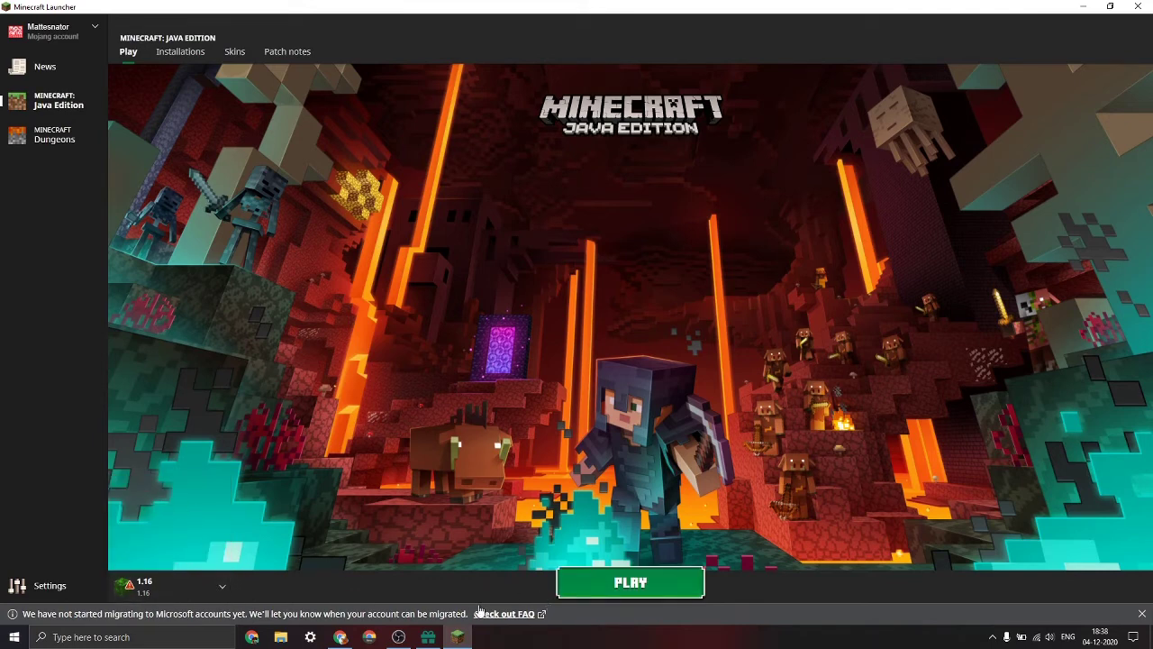
pyautogui.click(429, 638)
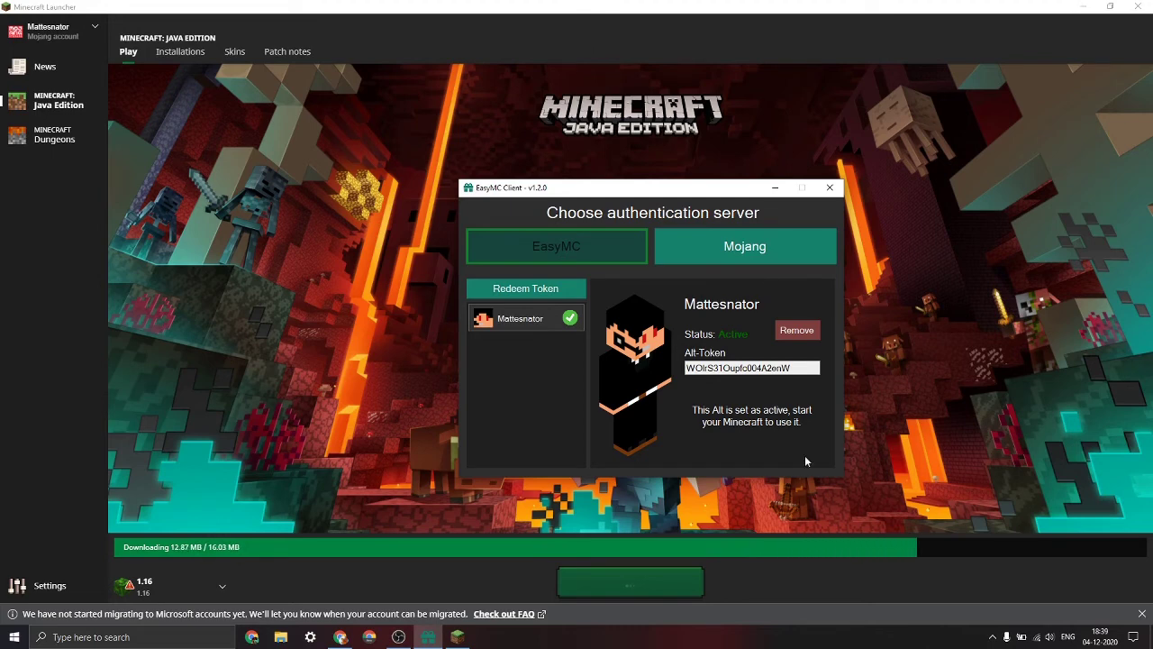
pyautogui.click(779, 188)
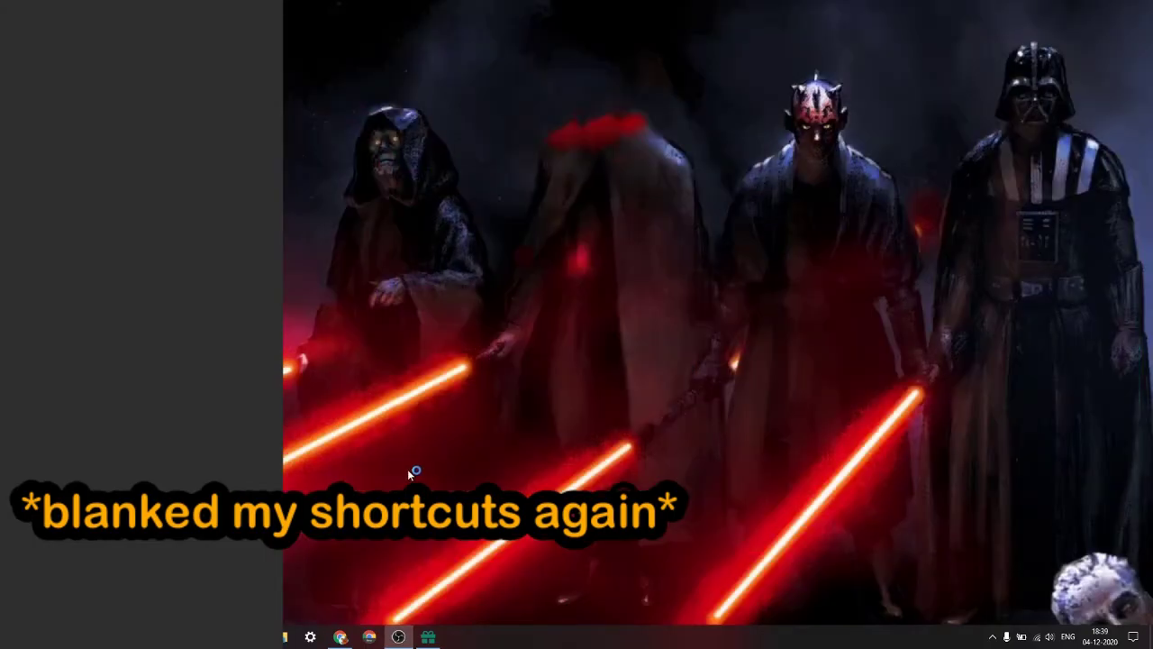